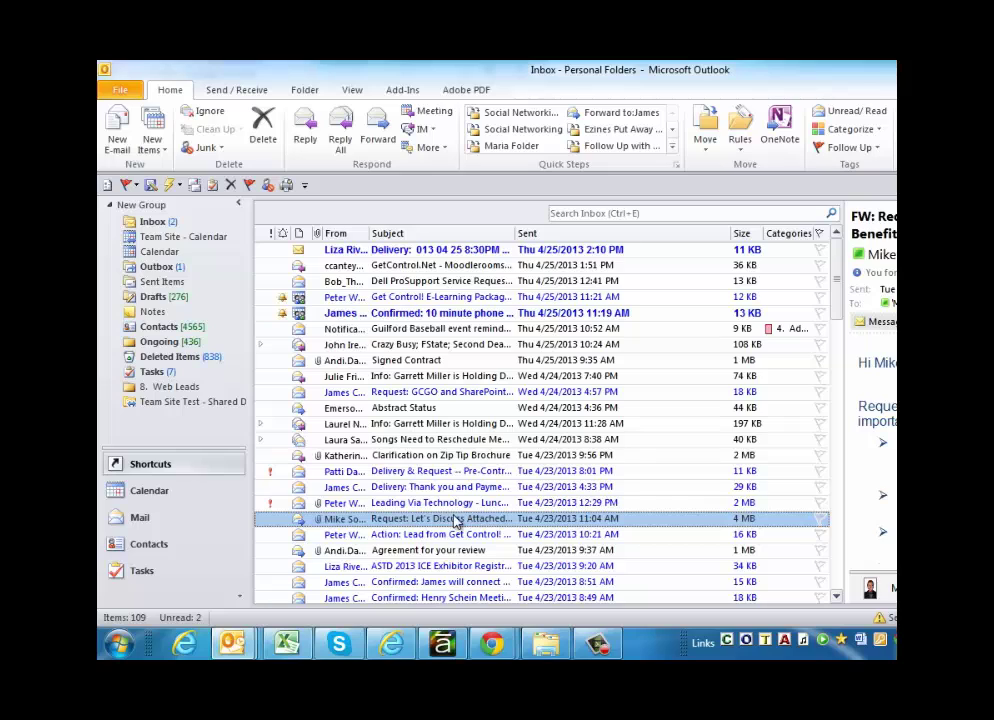
Make an appointment from the request email and delete its forwarded header and greeting.
drag(452, 518, 141, 497)
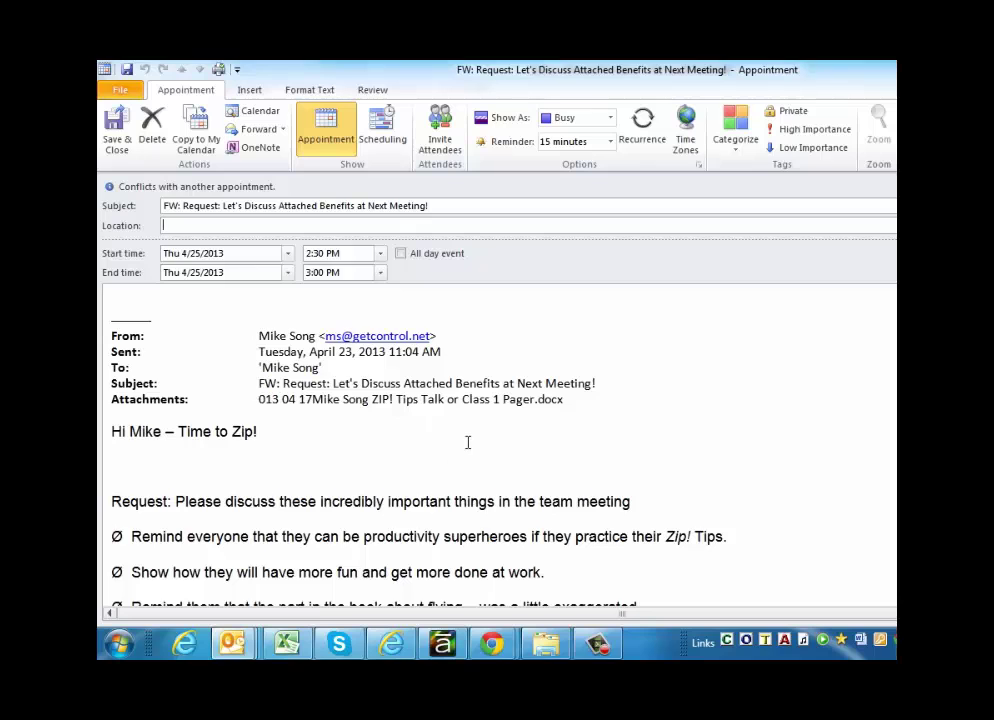
scroll(467, 442, down, 3)
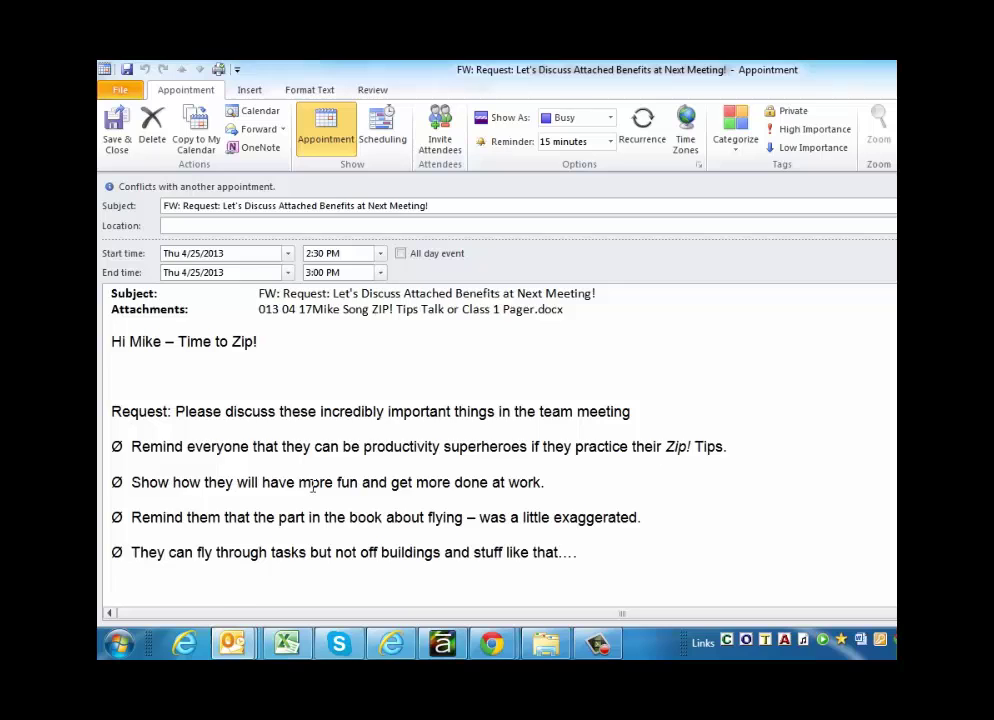
scroll(217, 330, up, 3)
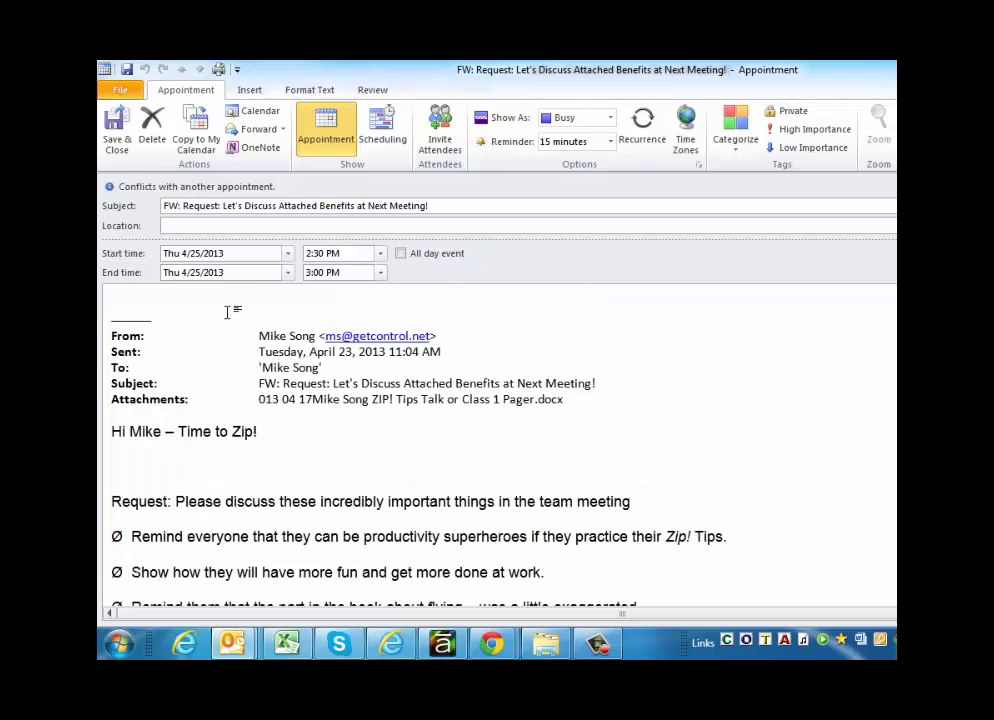
drag(305, 445, 100, 199)
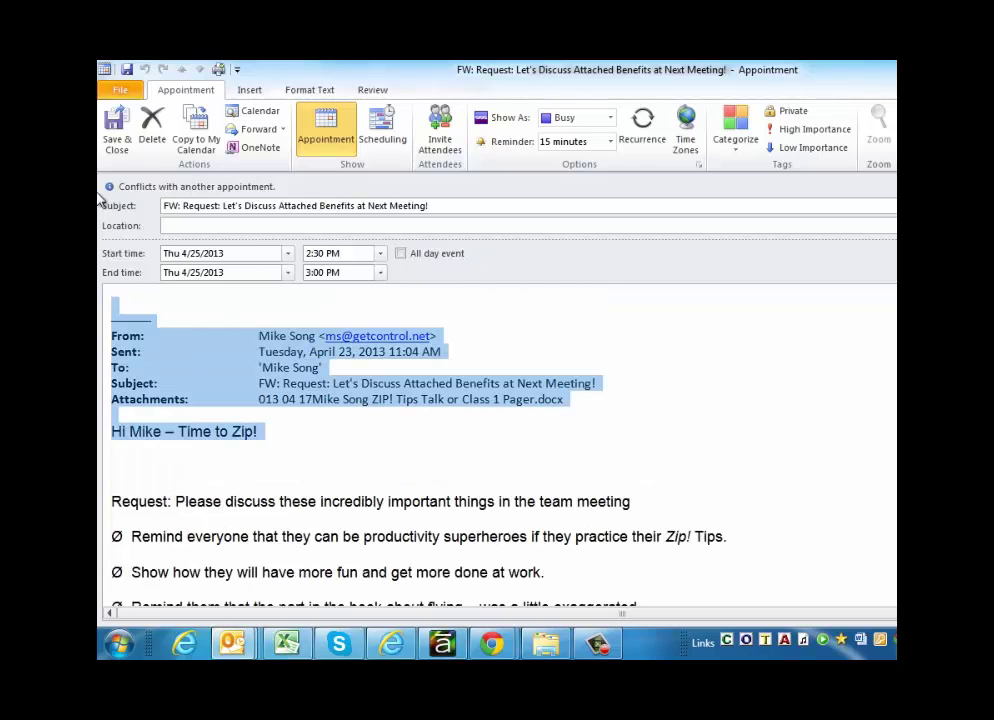
key(Delete)
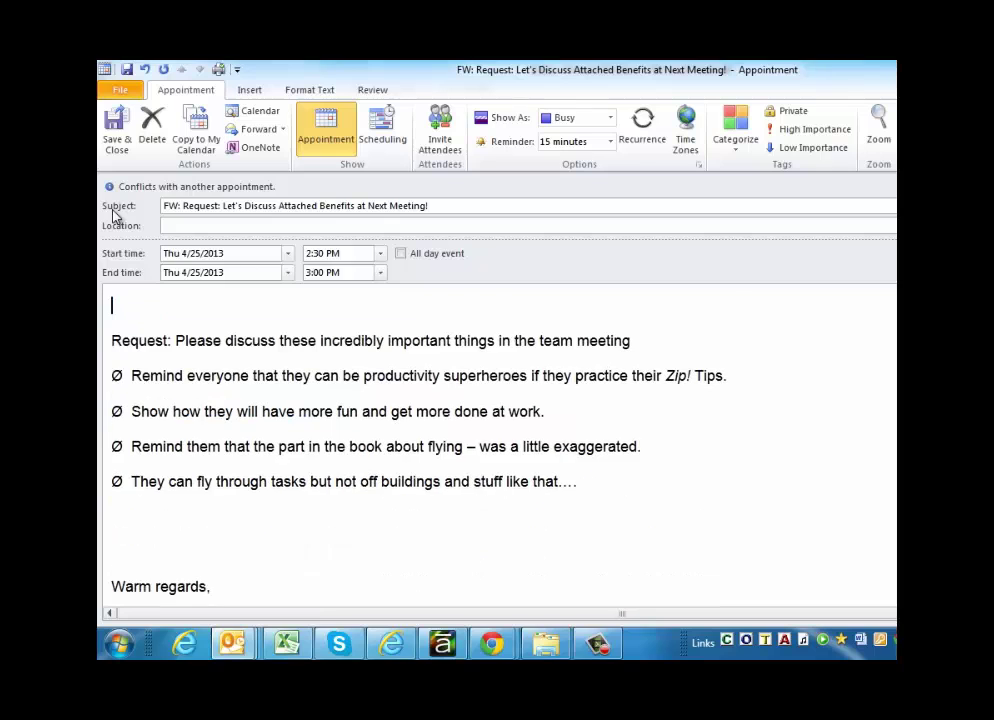
key(Delete)
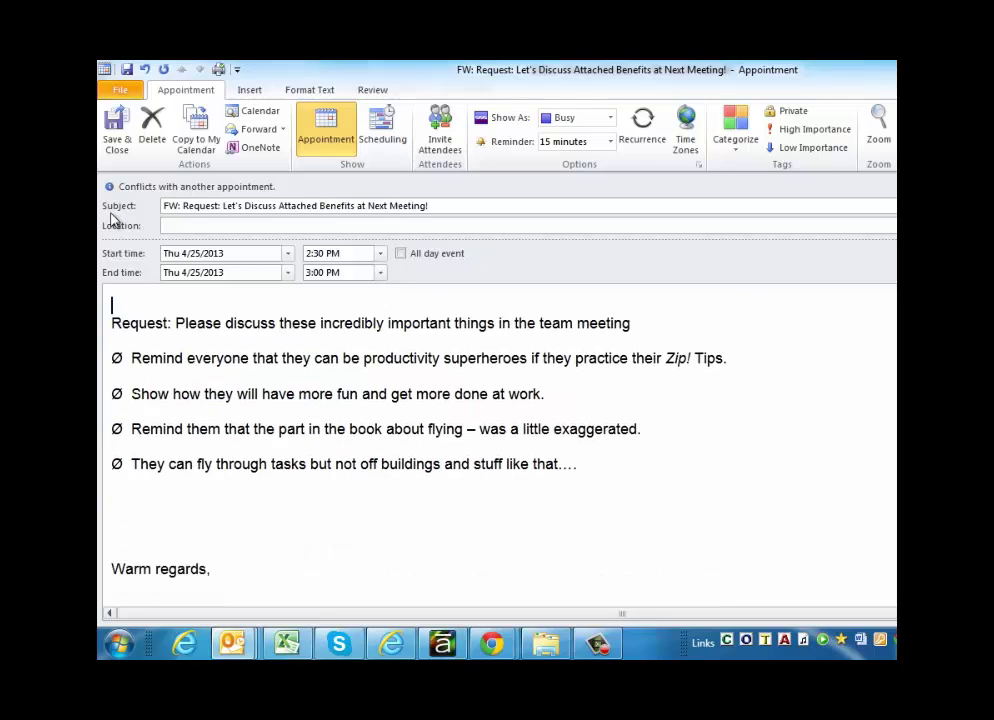
Turn the appointment into a meeting, then close and discard it without saving.
click(443, 141)
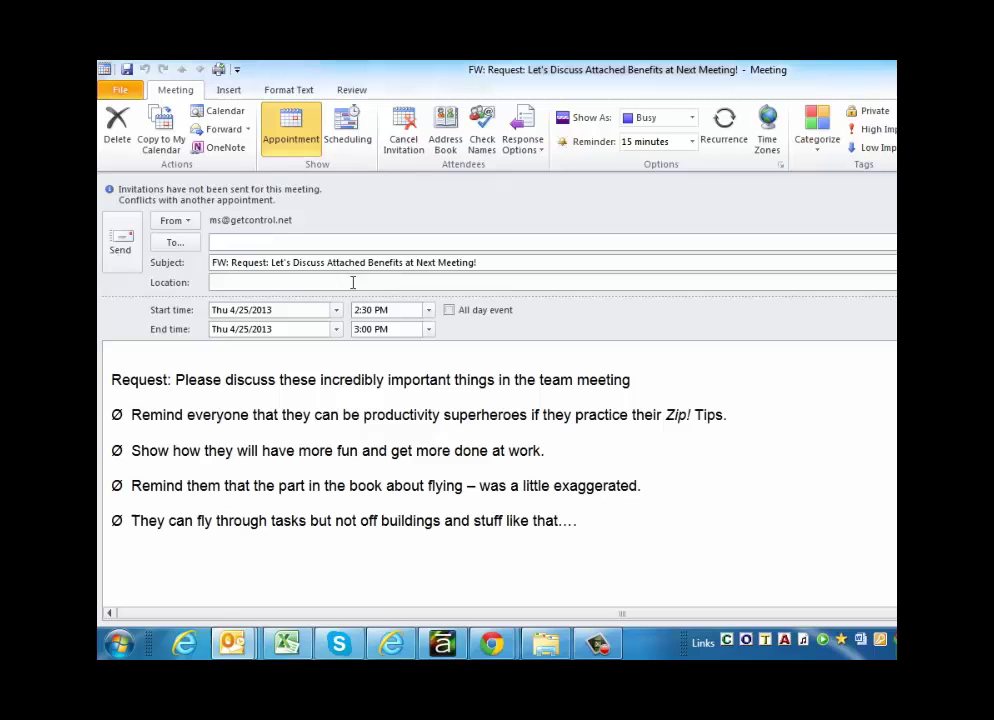
key(Escape)
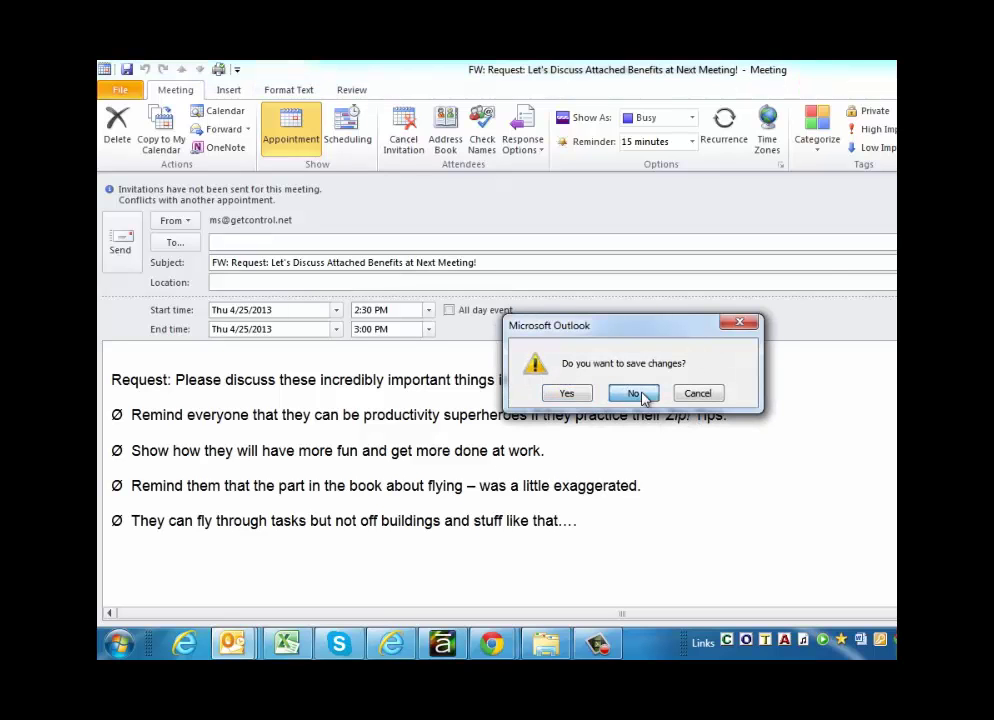
click(635, 393)
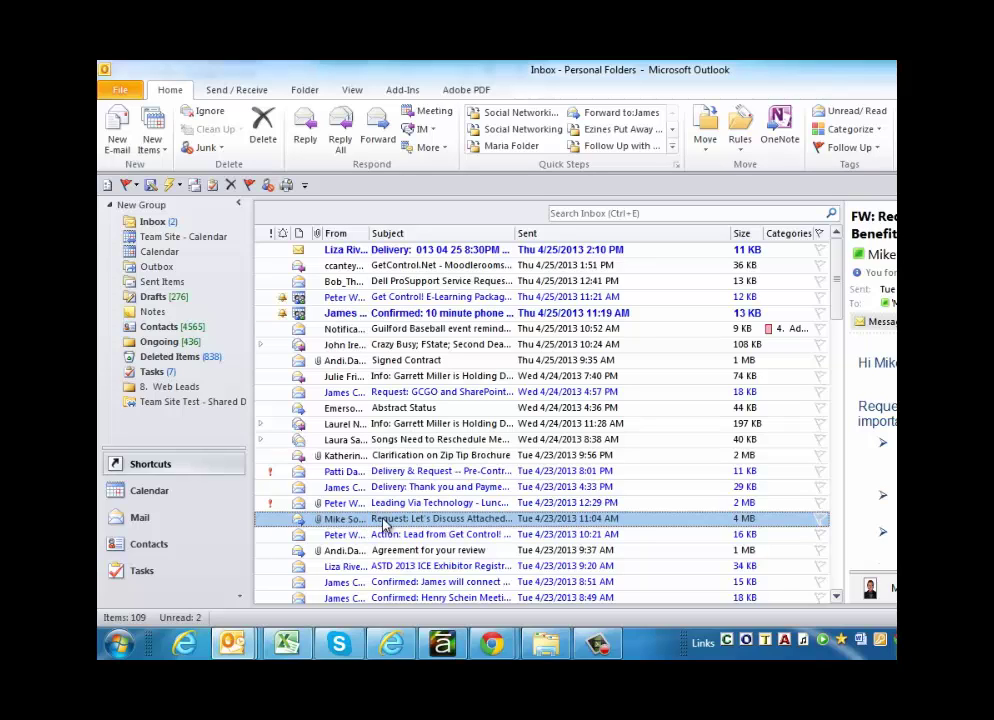
Make a task from the request email, delete its forwarded header and greeting, then discard it.
drag(383, 527, 127, 578)
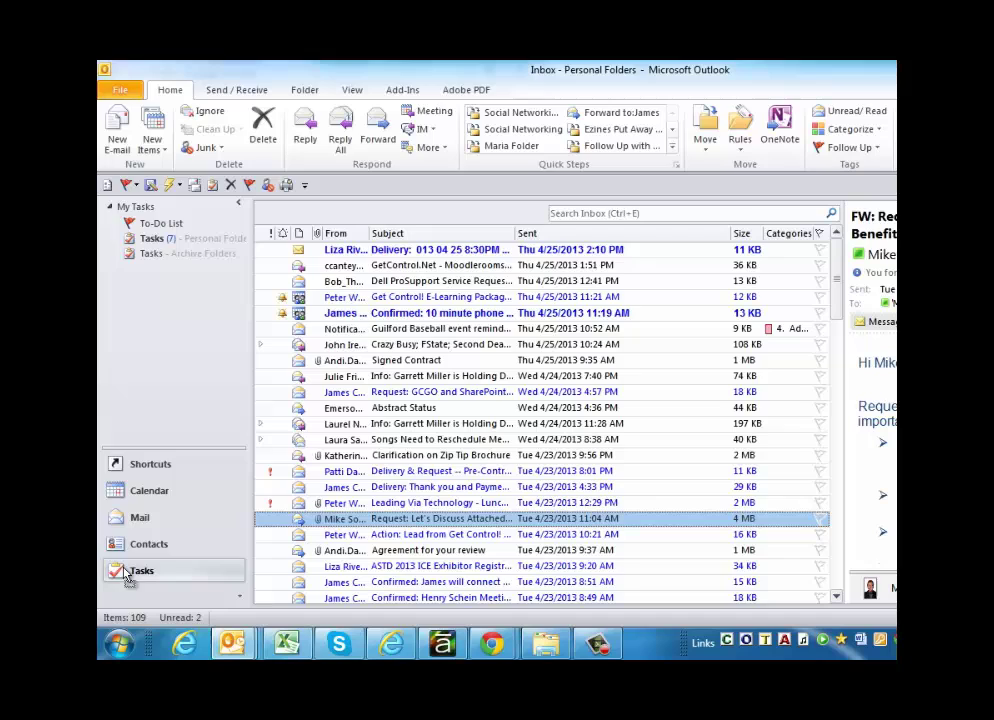
drag(127, 578, 128, 578)
scroll(371, 502, down, 3)
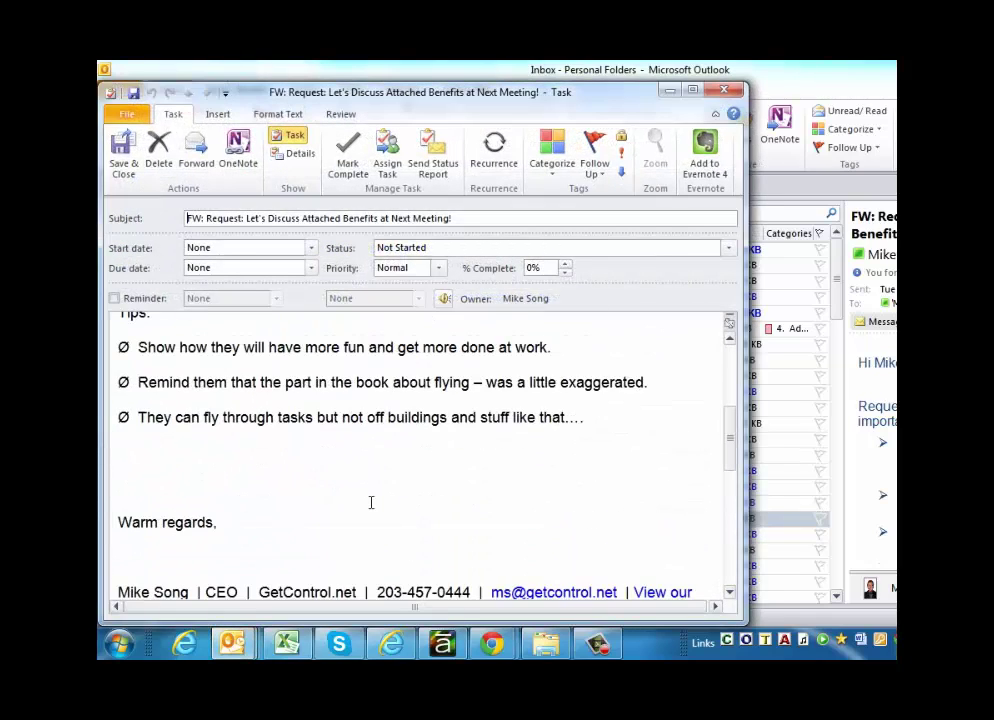
scroll(403, 500, up, 3)
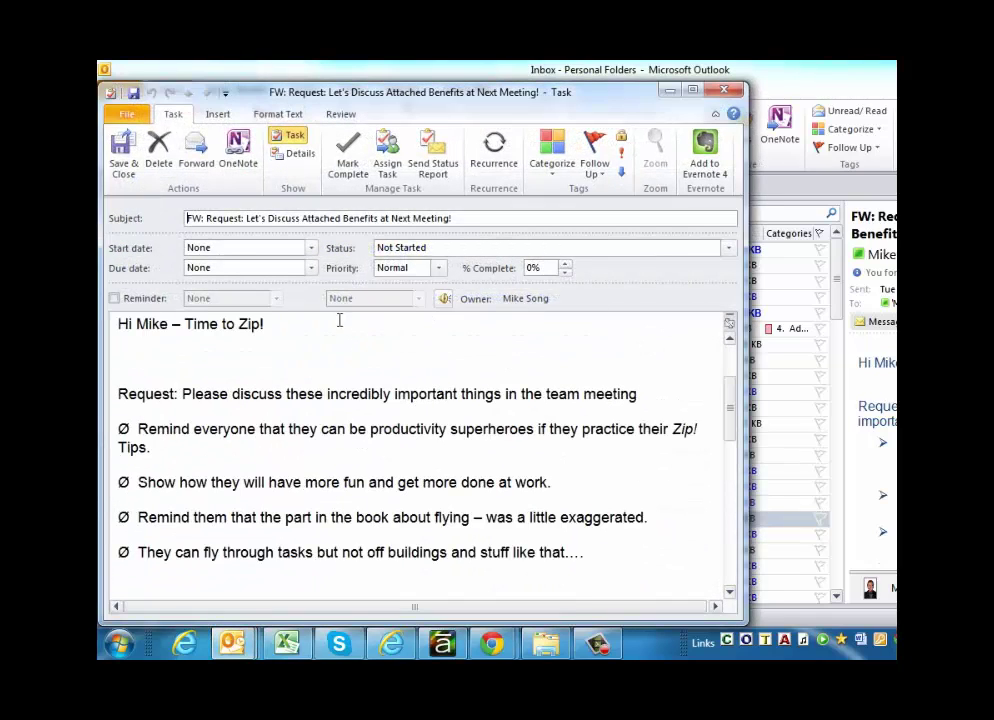
click(311, 247)
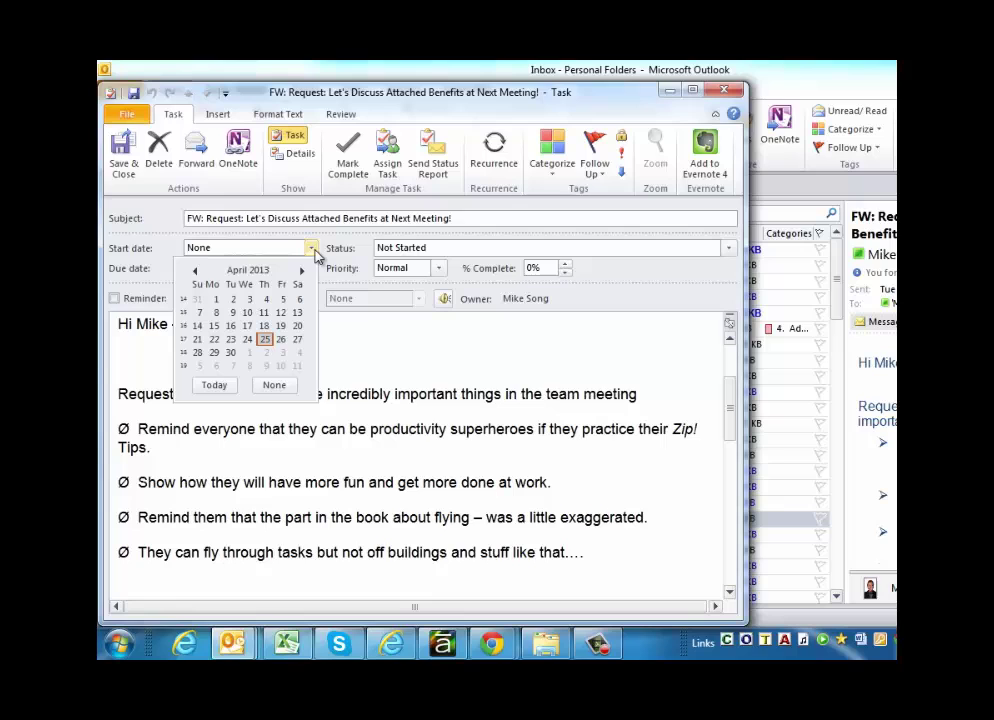
click(378, 350)
drag(228, 368, 120, 218)
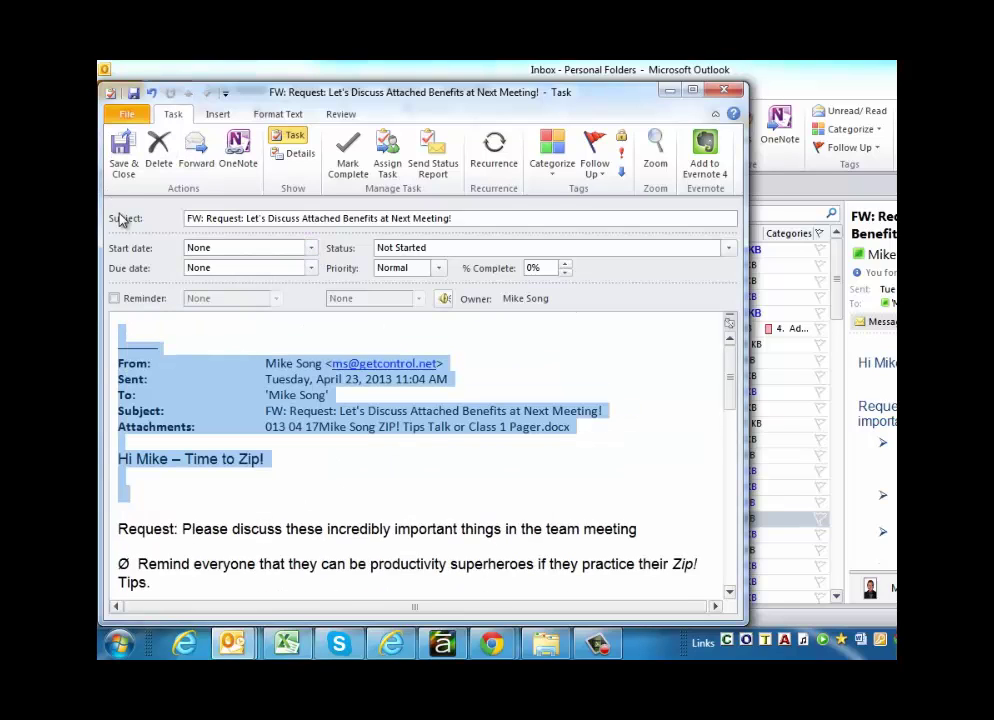
key(Delete)
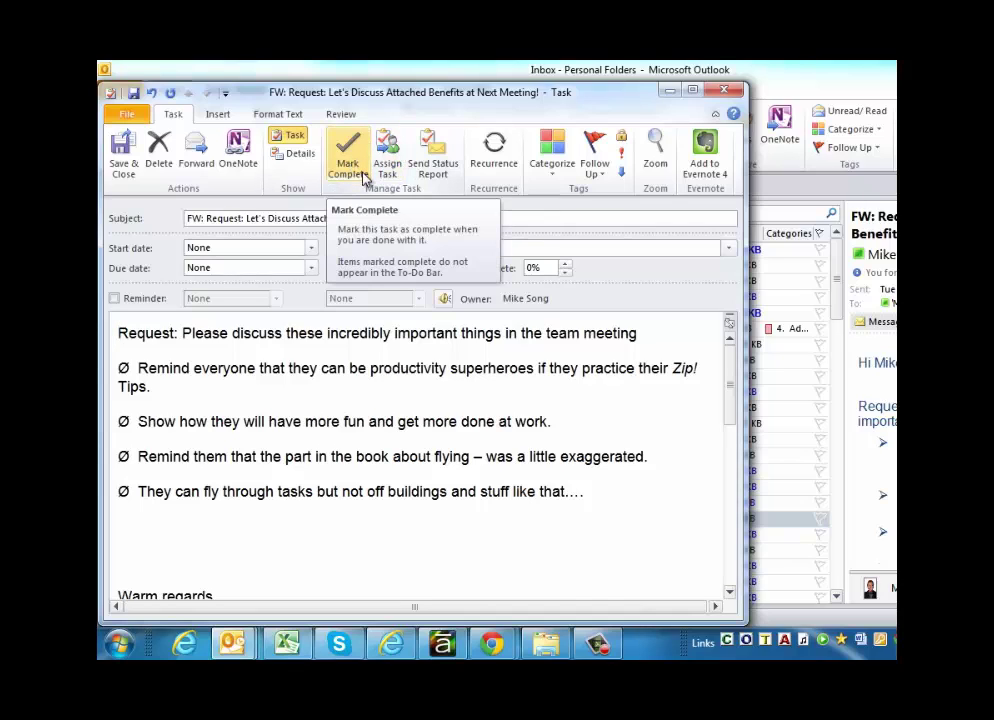
click(722, 92)
click(635, 395)
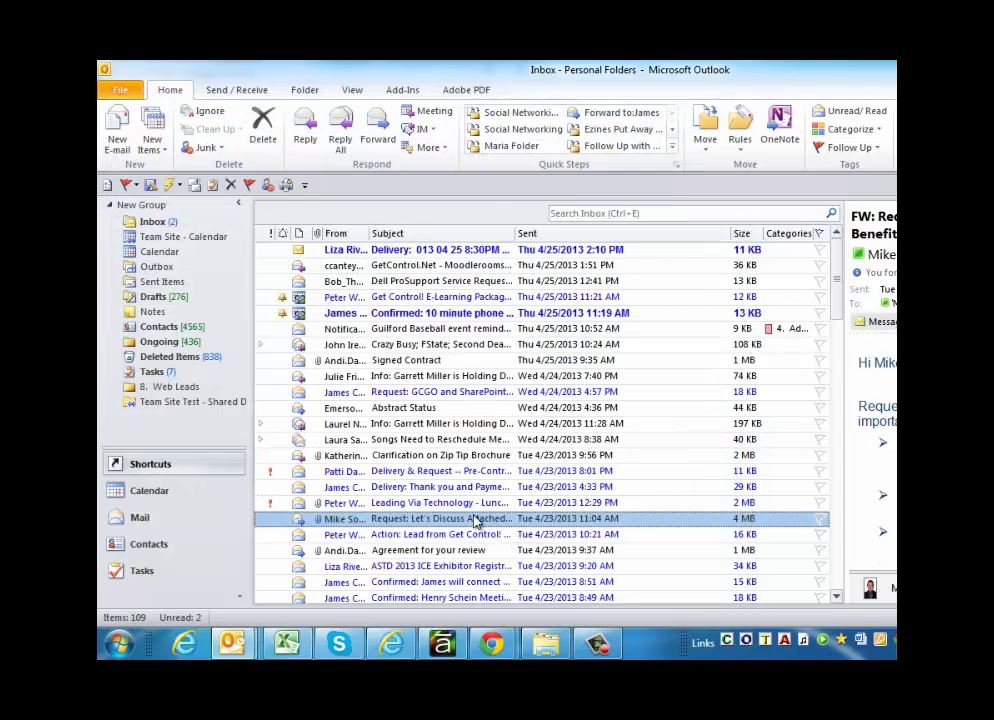
Make a contact from the email, paste the signature phone number as business phone, then discard it.
drag(476, 521, 137, 549)
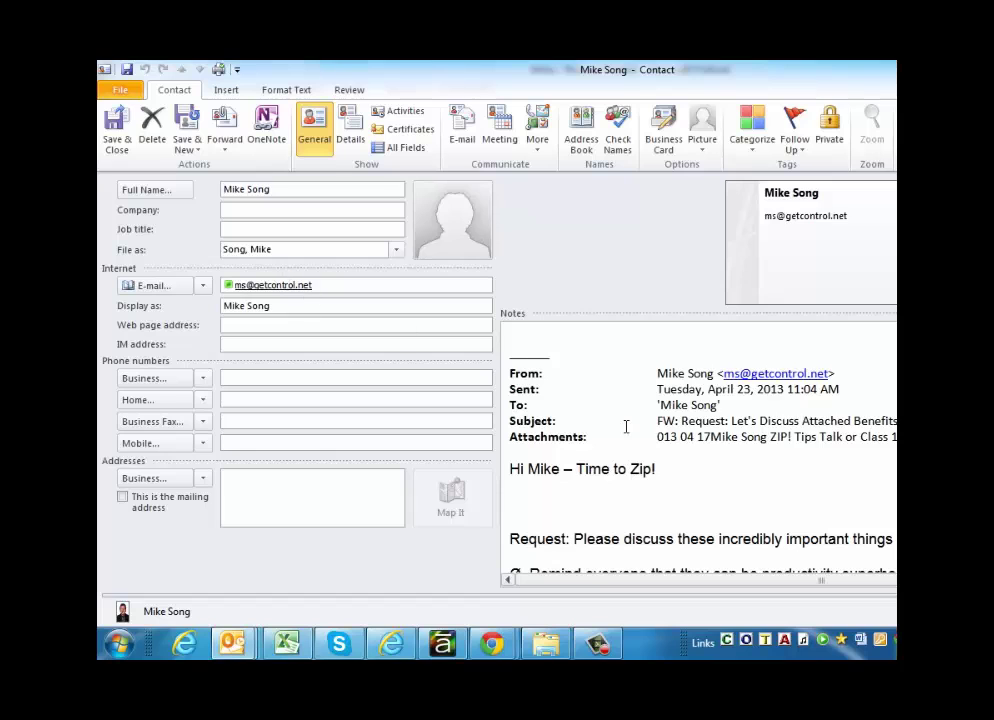
scroll(706, 470, down, 10)
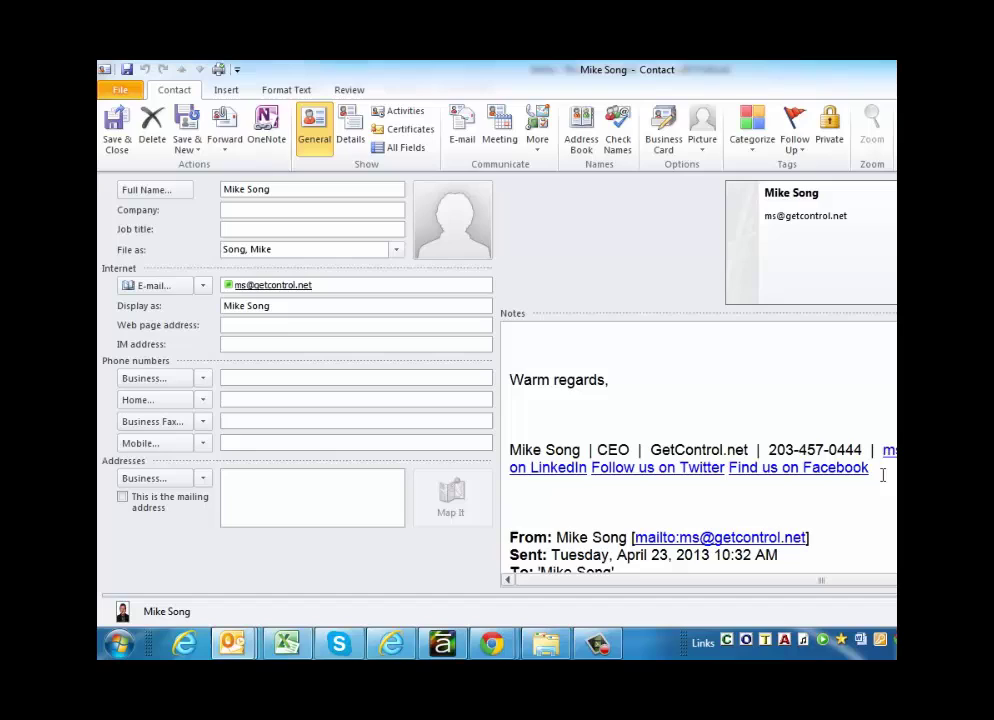
drag(862, 449, 769, 450)
key(ctrl+c)
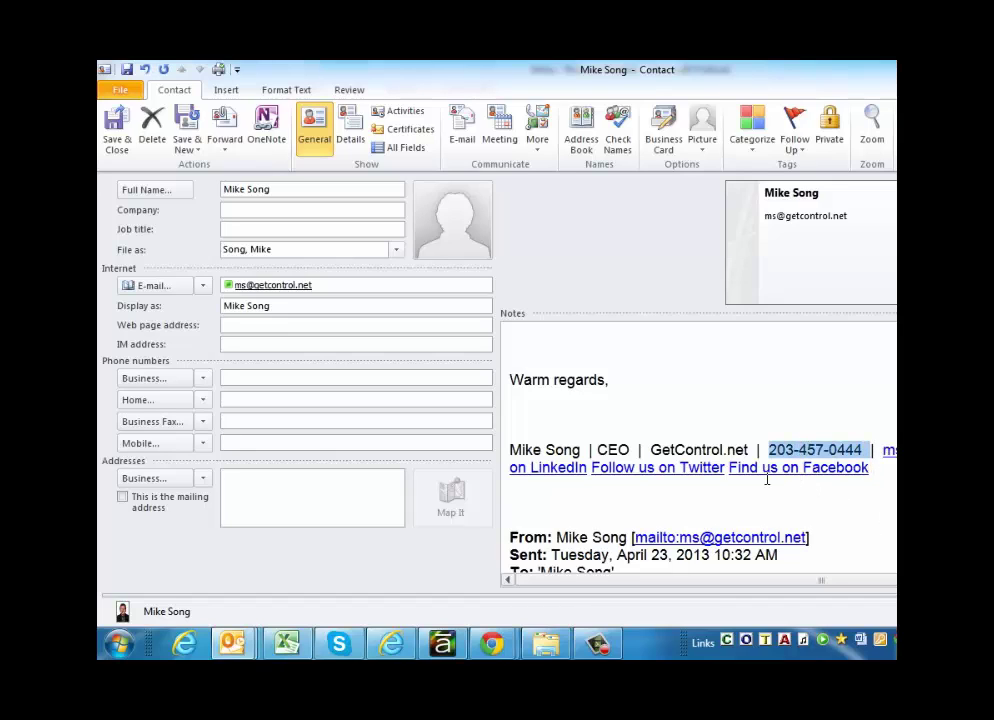
click(294, 378)
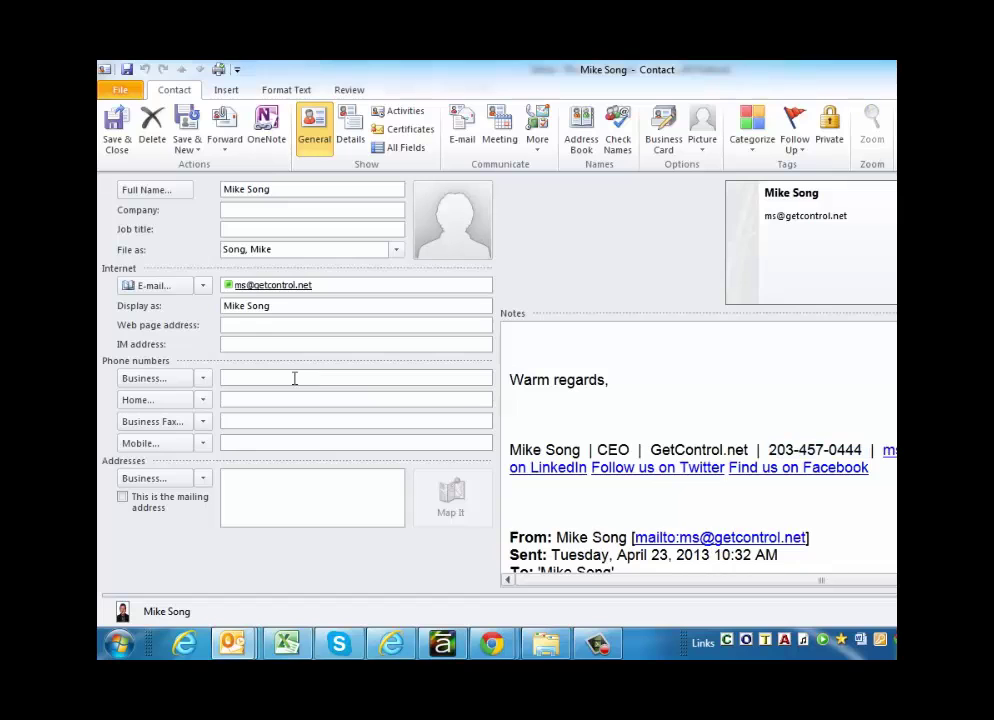
key(ctrl+v)
scroll(661, 370, up, 10)
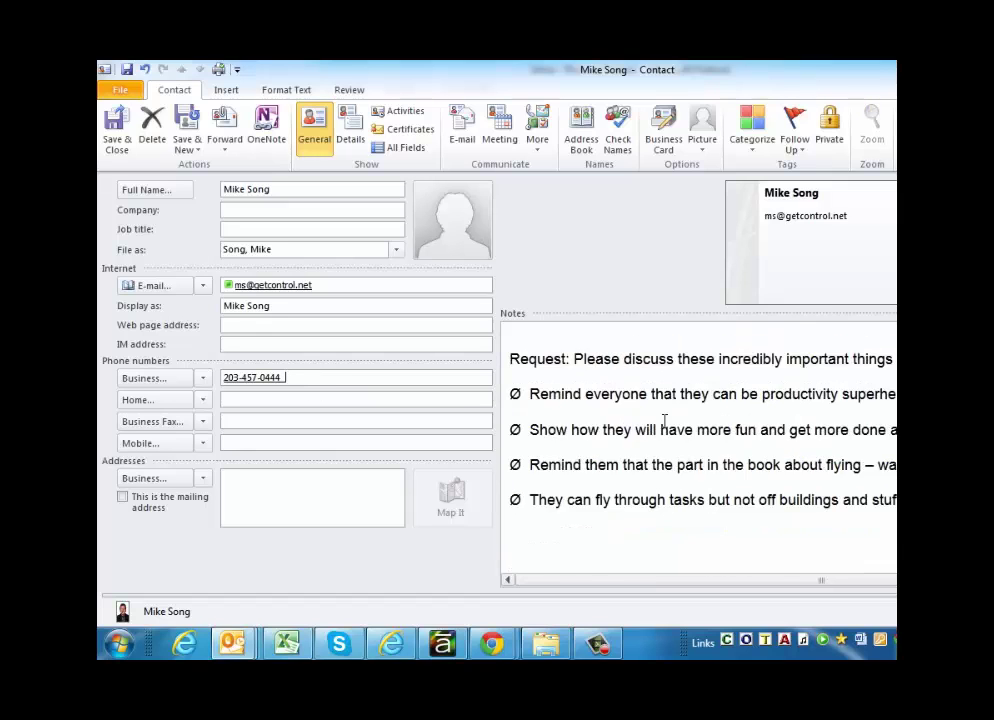
scroll(834, 424, down, 8)
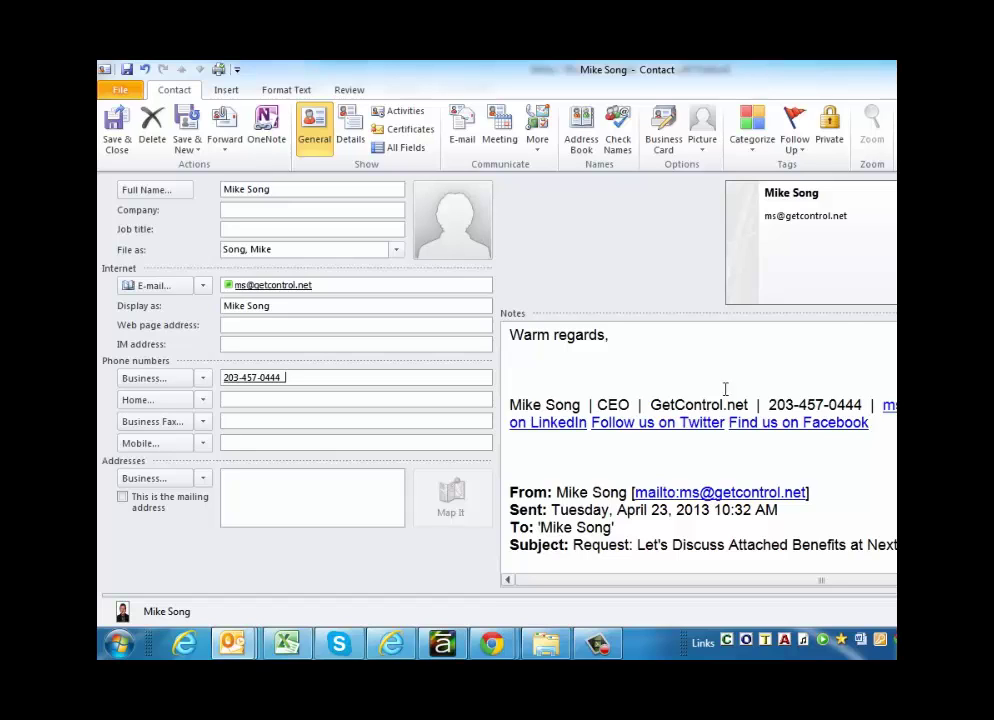
key(Escape)
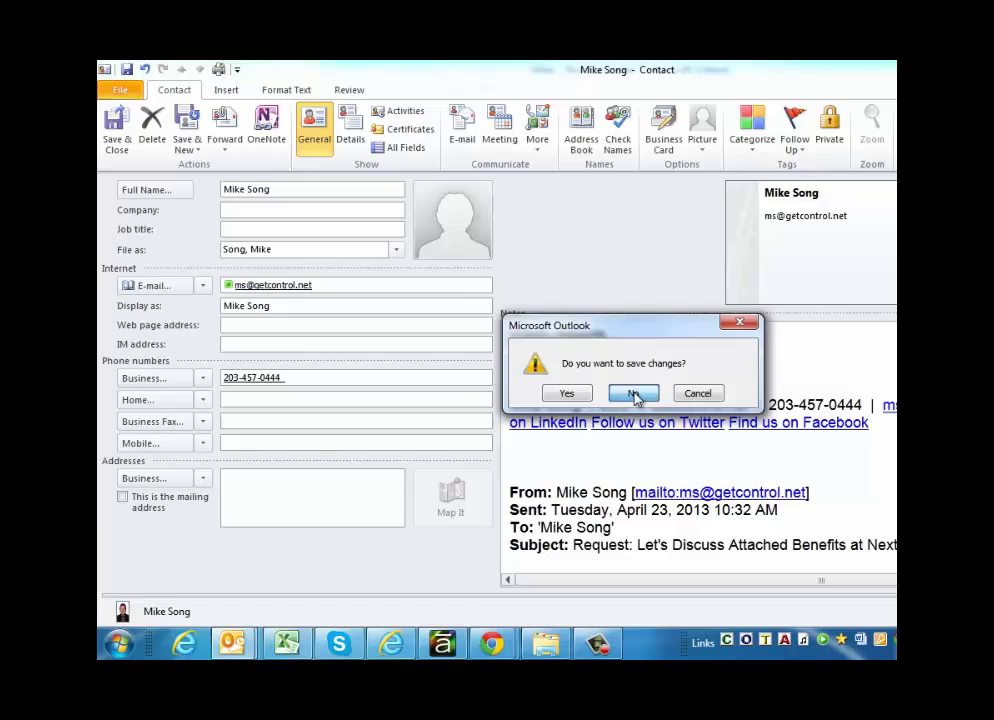
click(634, 393)
Right-drag the request email onto Calendar and choose Copy Here as Appointment with Attachment.
scroll(490, 535, down, 4)
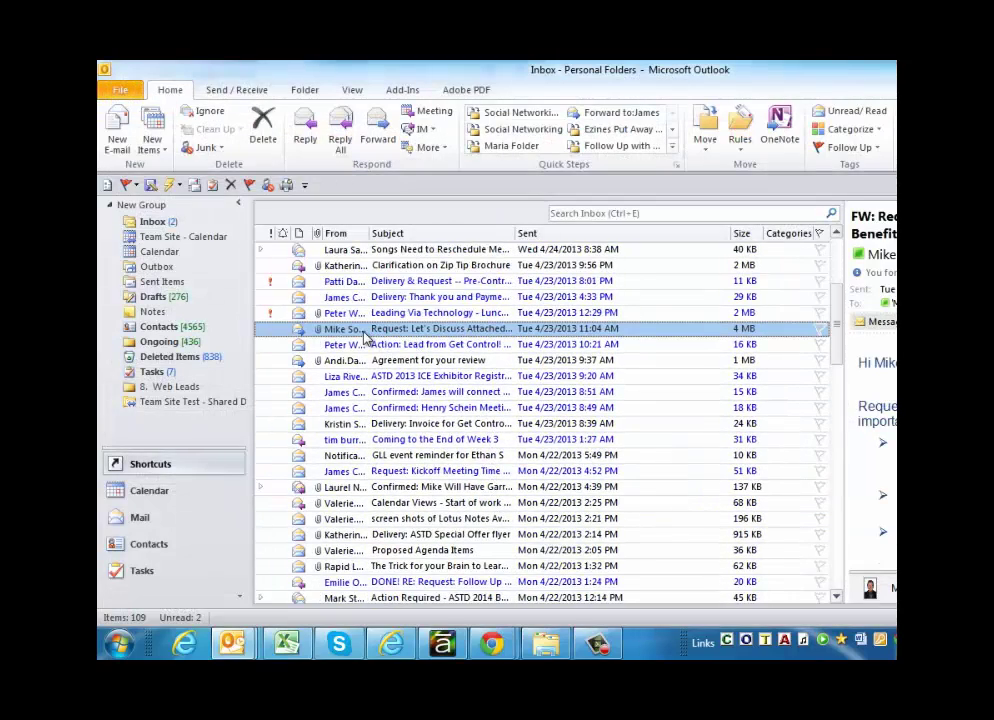
drag(362, 335, 160, 490)
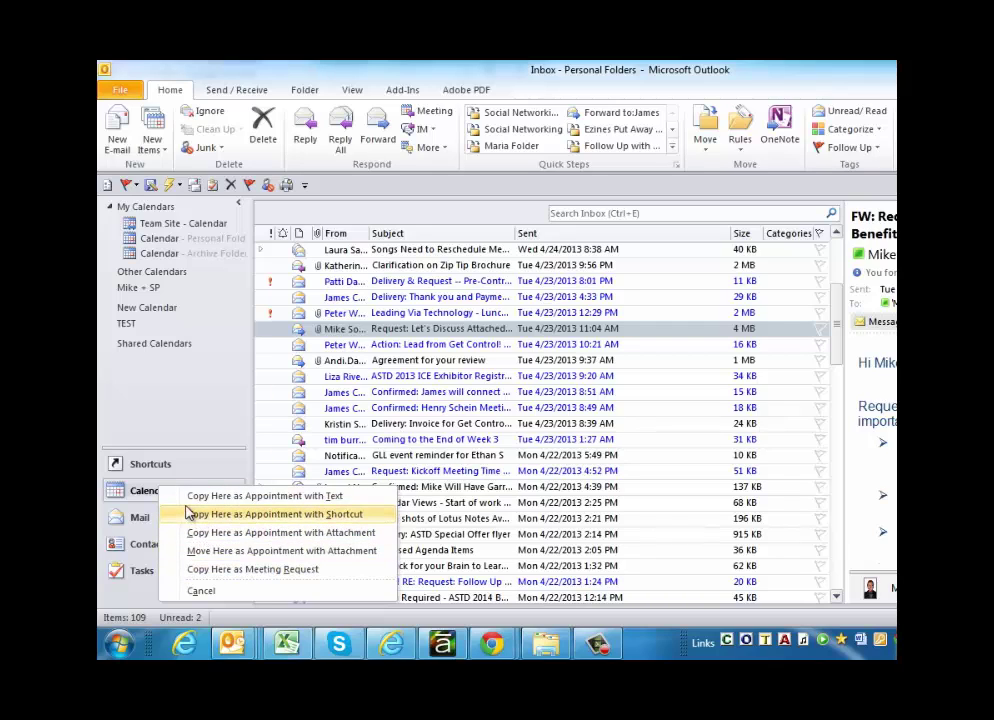
click(249, 534)
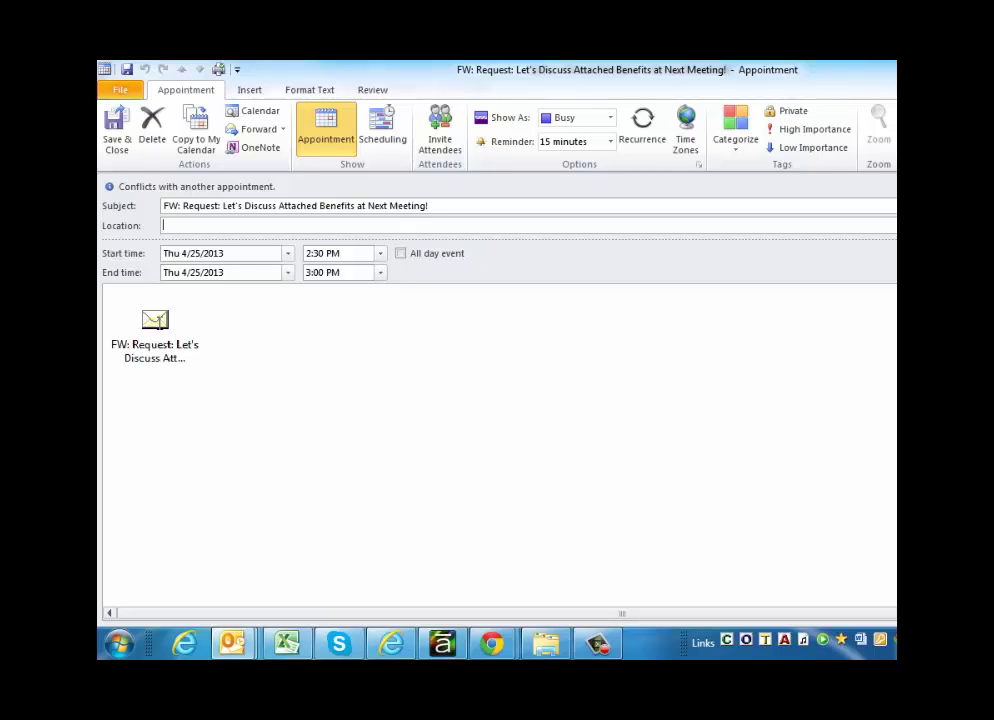
Open the attached request email to check it, close it, and discard the appointment unsaved.
double_click(157, 320)
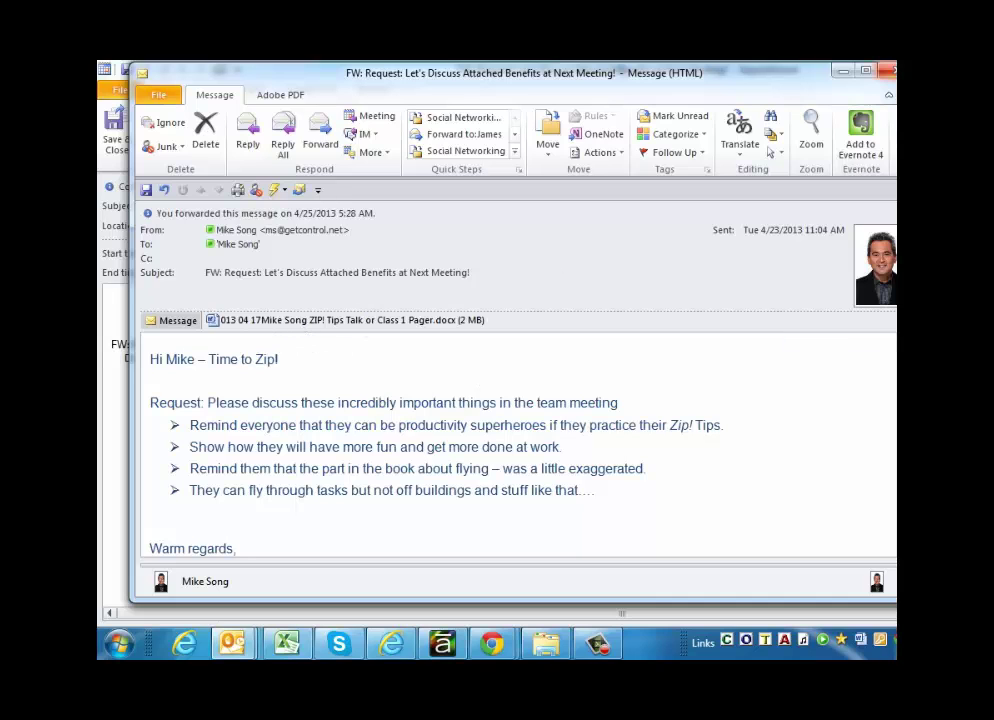
key(Escape)
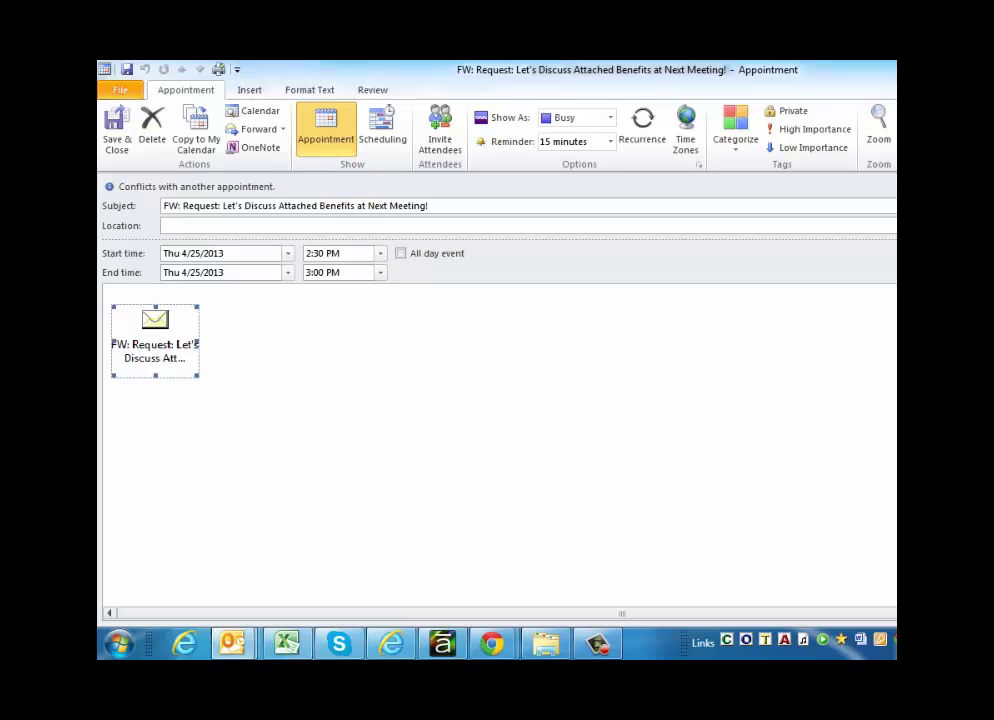
key(Escape)
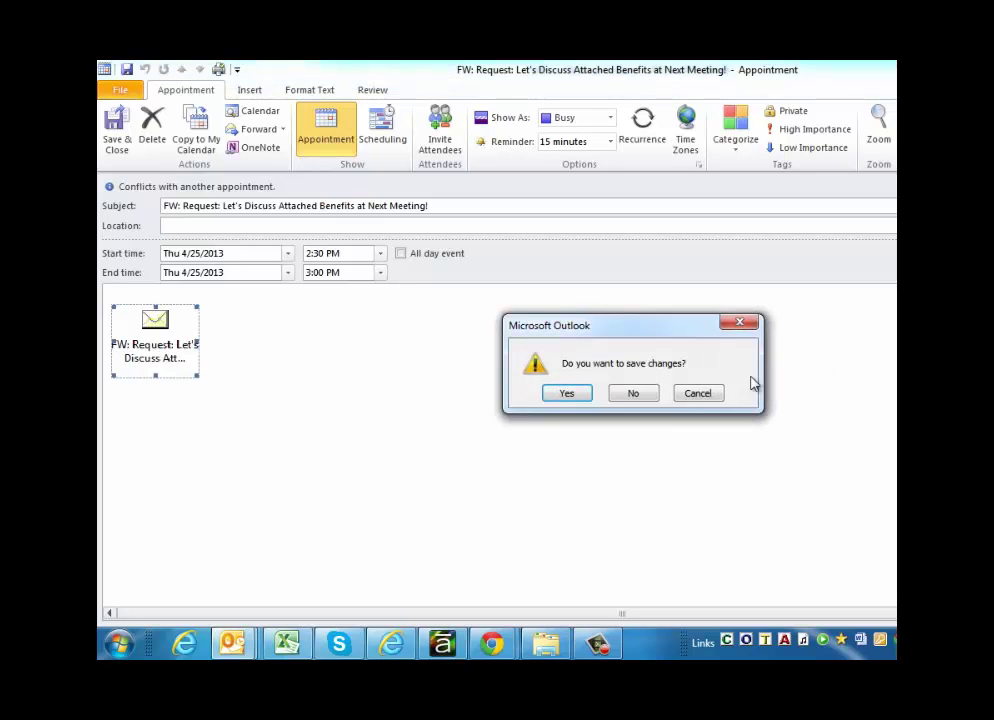
click(632, 395)
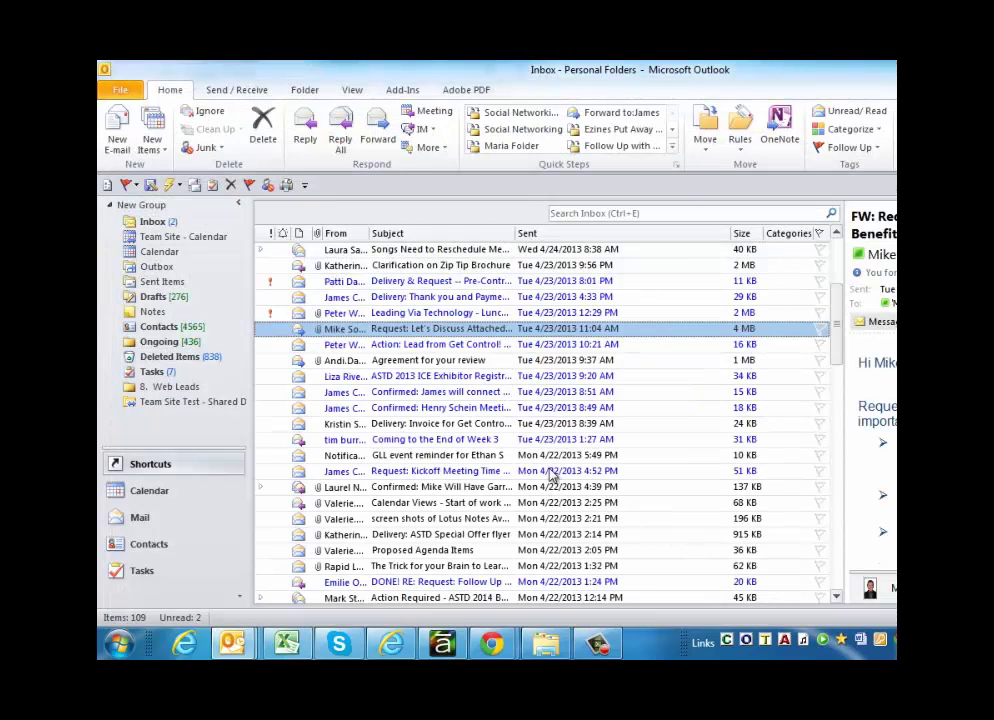